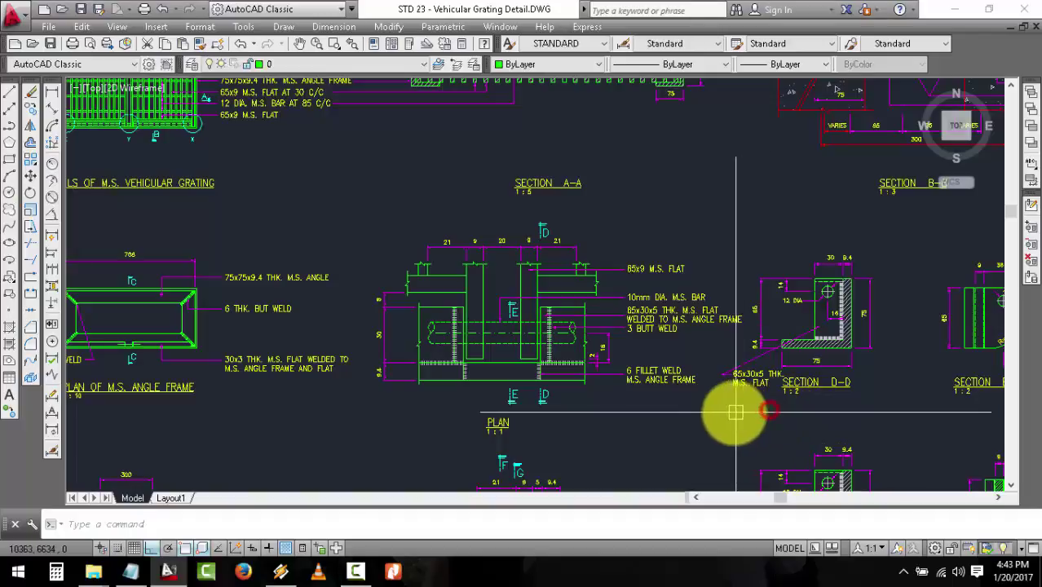
Zoom in on the PLAN and Section D-D weld and bar details, framing them left to right.
scroll(725, 406, "down", 1)
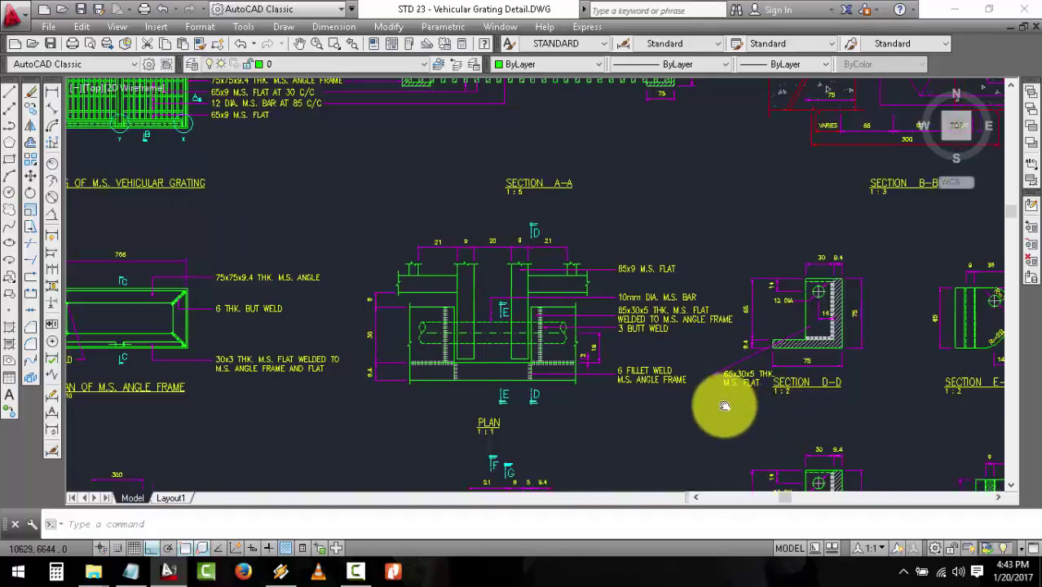
scroll(693, 400, "up", 1)
scroll(644, 395, "up", 2)
scroll(603, 399, "up", 1)
scroll(603, 406, "up", 1)
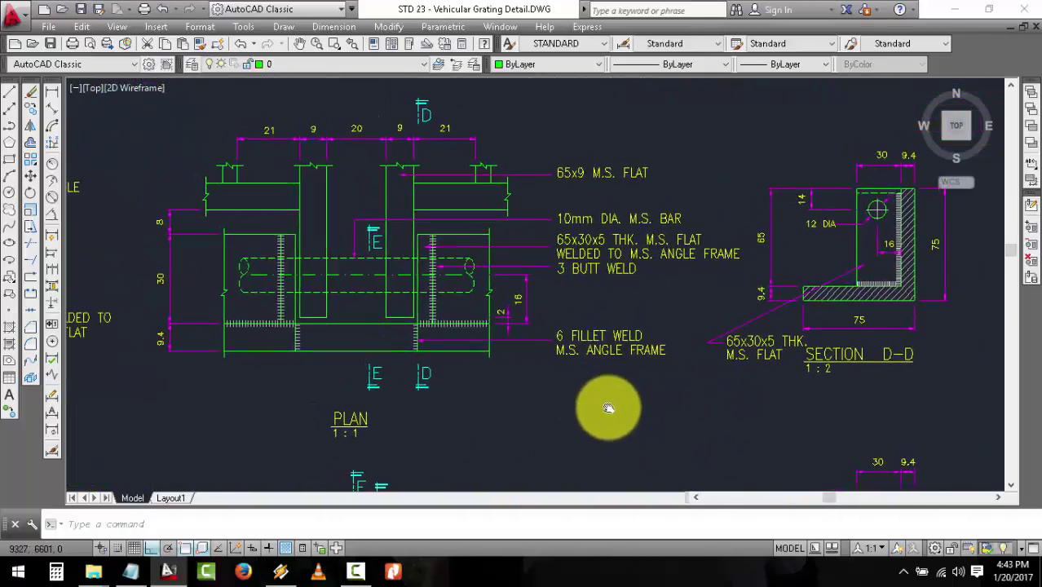
middle_click_drag(608, 408, 657, 415)
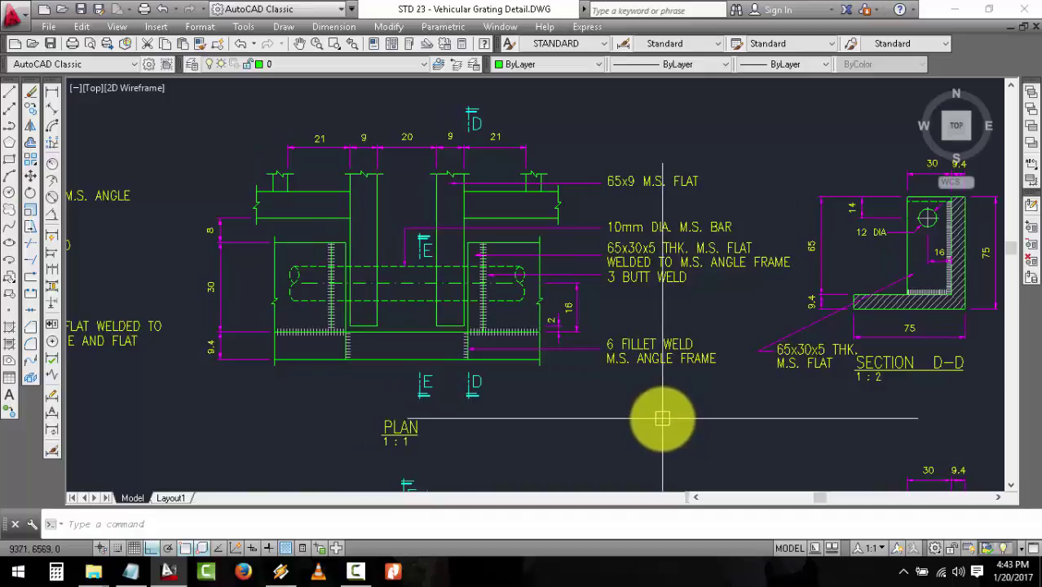
middle_click_drag(672, 419, 706, 421)
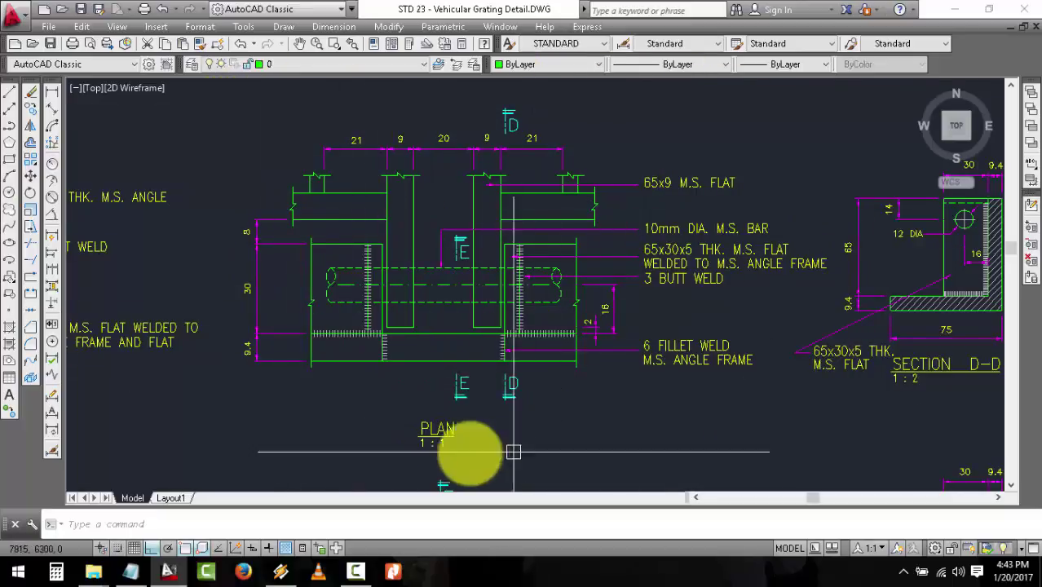
Zoom back out to the Section A-A plan with the 65x9 M.S. flat and 10mm dia. bar.
middle_click_drag(759, 424, 727, 412)
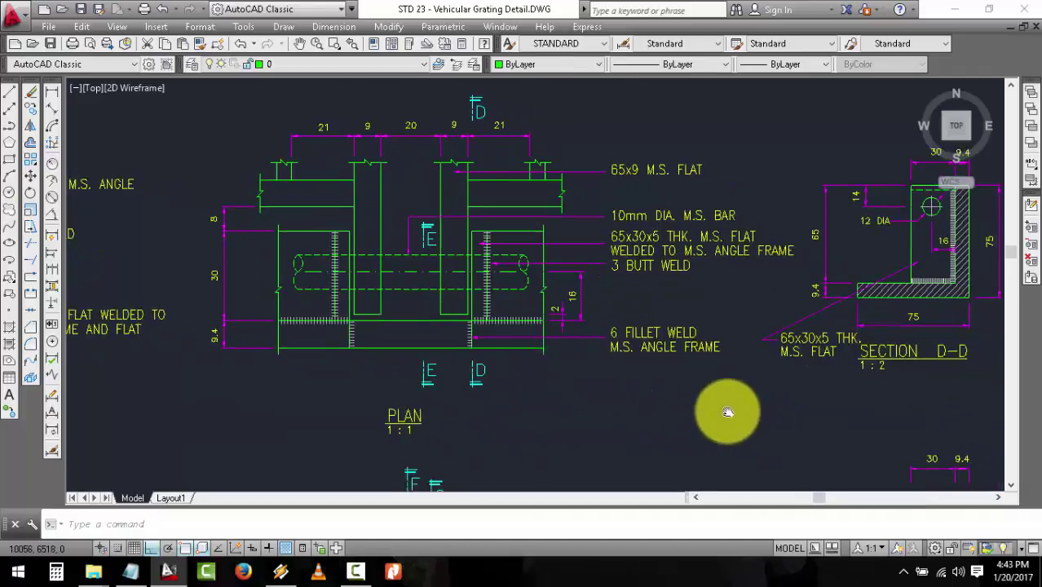
scroll(727, 412, "down", 2)
scroll(730, 391, "down", 1)
Inspect the lower PLAN and Section F-F, then the 708 x 300 angle-frame plan, ending on the full sheet.
scroll(734, 367, "down", 2)
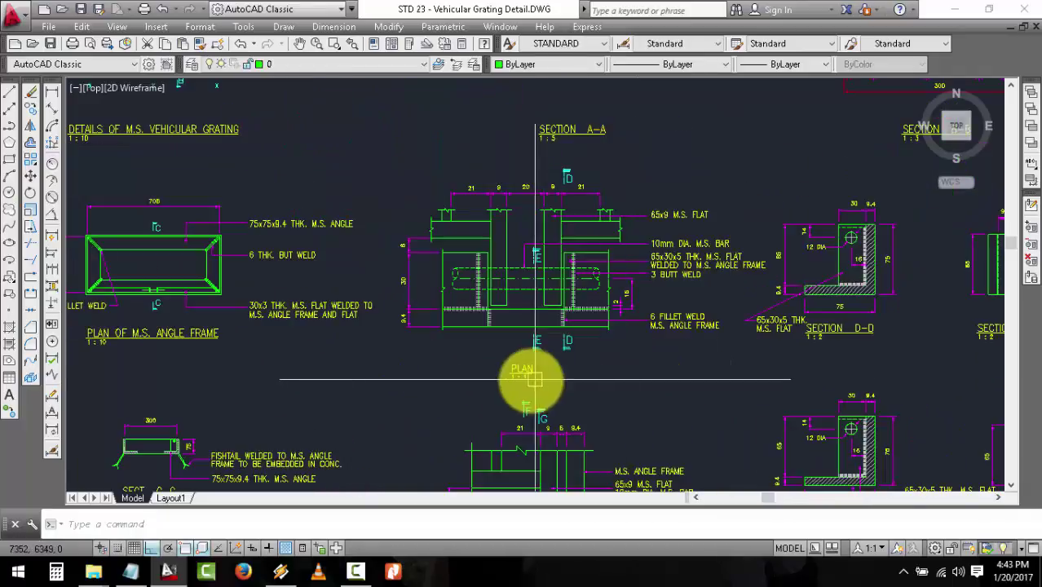
mouse_move(534, 379)
middle_mouse_down()
mouse_move(681, 387)
mouse_move(654, 284)
mouse_move(616, 233)
mouse_move(578, 211)
middle_mouse_up()
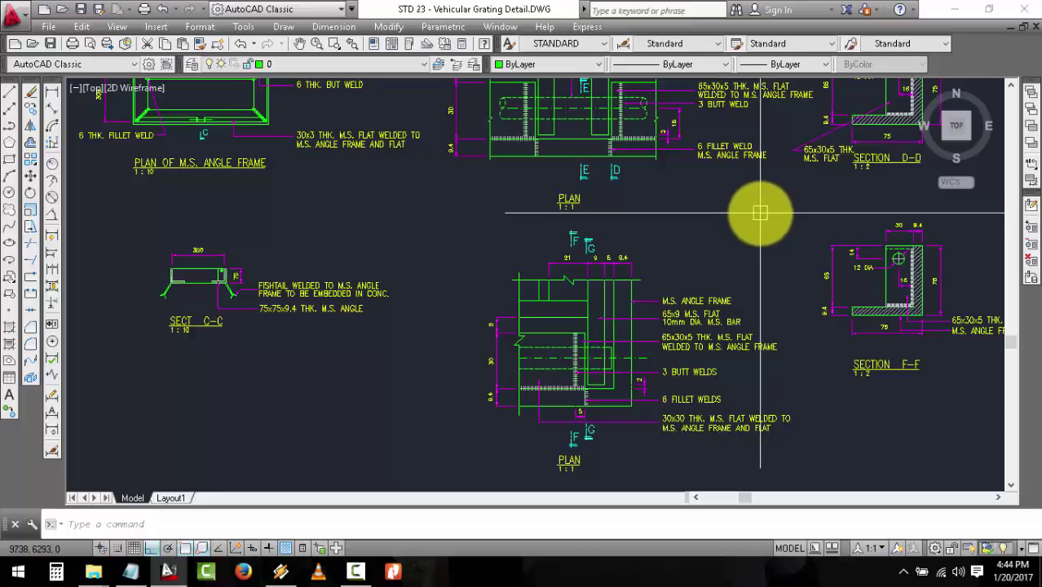
scroll(681, 295, "up", 3)
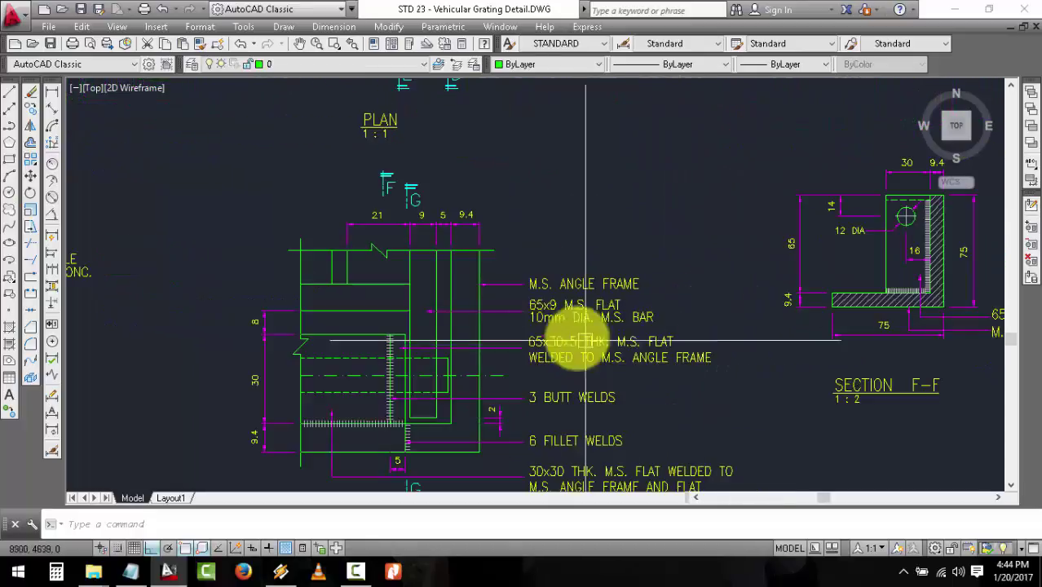
middle_click_drag(600, 303, 587, 236)
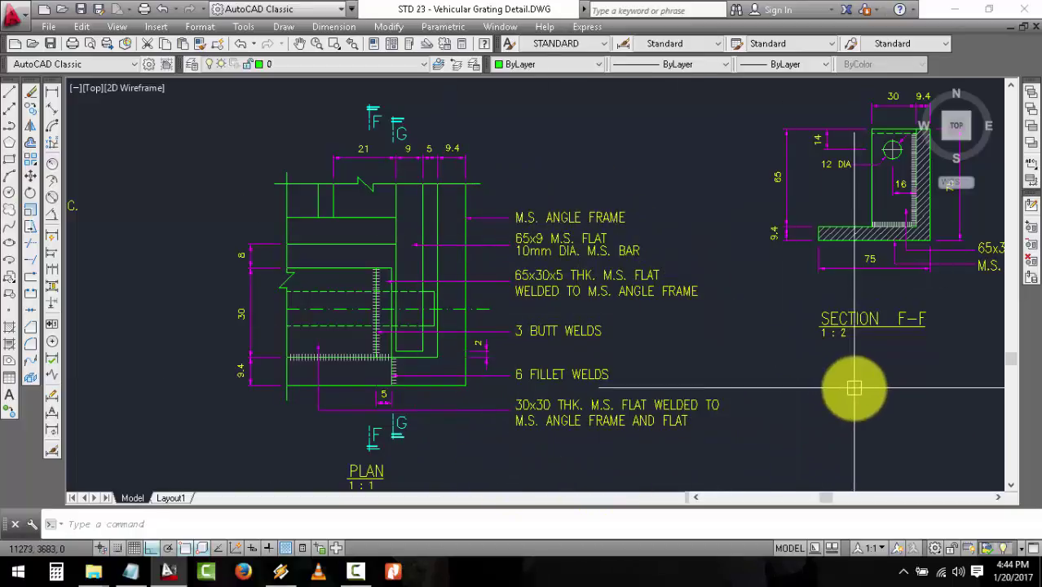
mouse_move(848, 389)
middle_mouse_down()
mouse_move(611, 425)
mouse_move(465, 465)
mouse_move(741, 356)
mouse_move(570, 245)
mouse_move(500, 546)
mouse_move(603, 456)
mouse_move(706, 442)
middle_mouse_up()
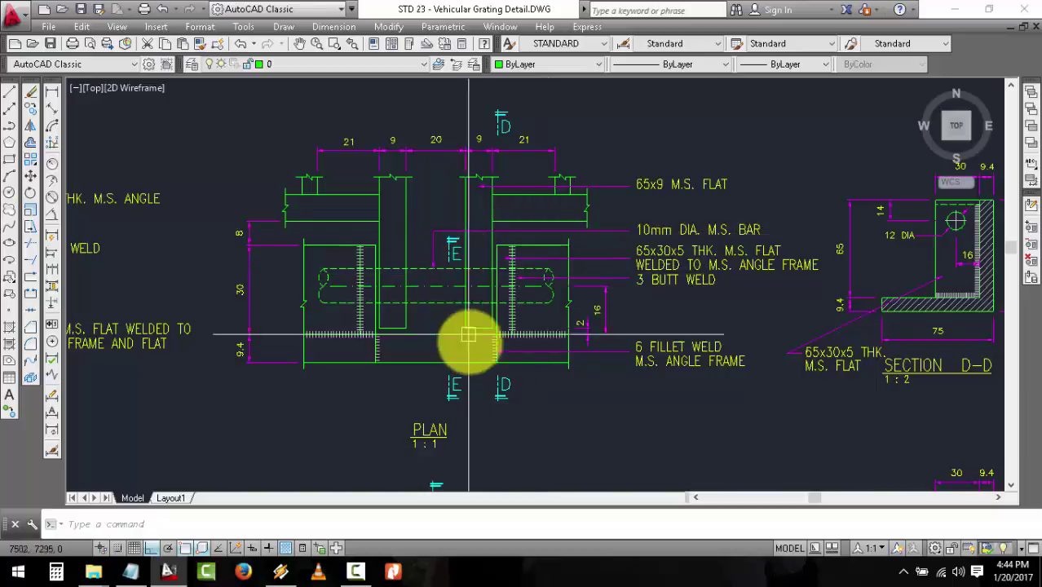
mouse_move(462, 376)
middle_mouse_down()
mouse_move(344, 372)
mouse_move(813, 386)
middle_mouse_up()
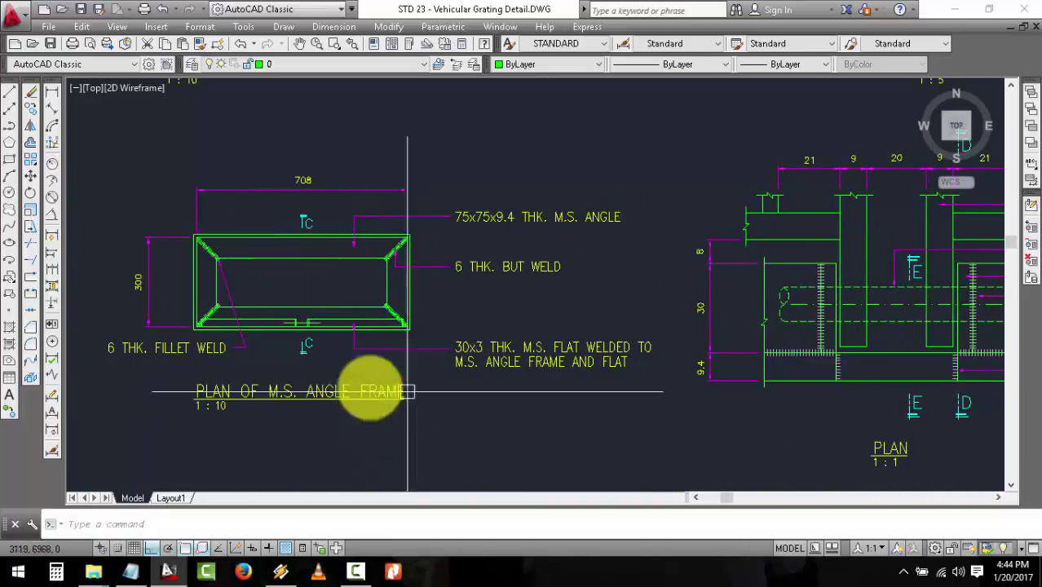
scroll(146, 349, "down", 2)
Close in on the 1:10 Details of M.S. Vehicular Grating beside Section A-A at 1:5.
scroll(309, 262, "down", 2)
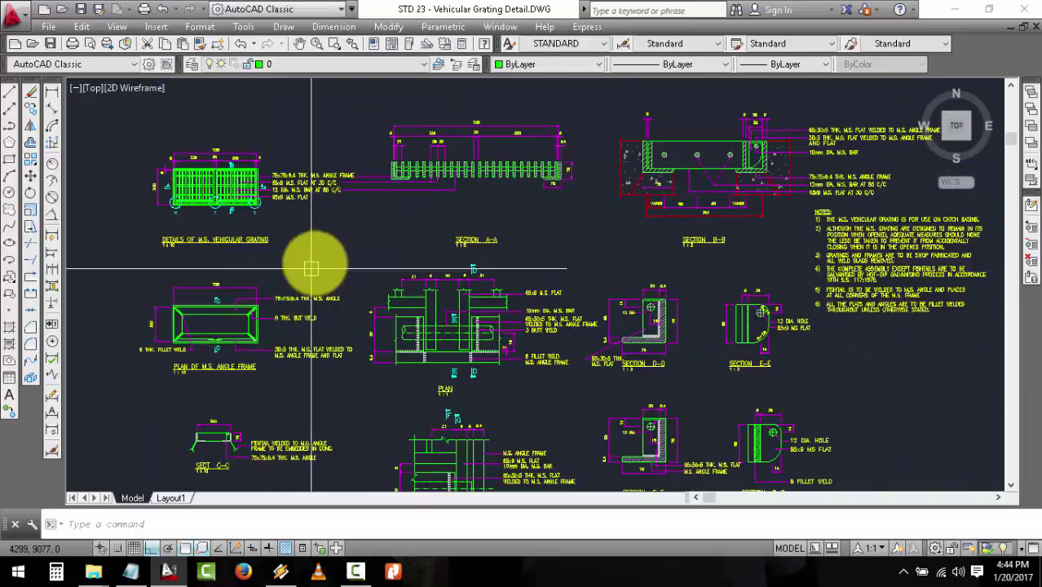
middle_click_drag(309, 262, 310, 288)
scroll(186, 229, "up", 4)
middle_click_drag(191, 244, 260, 279)
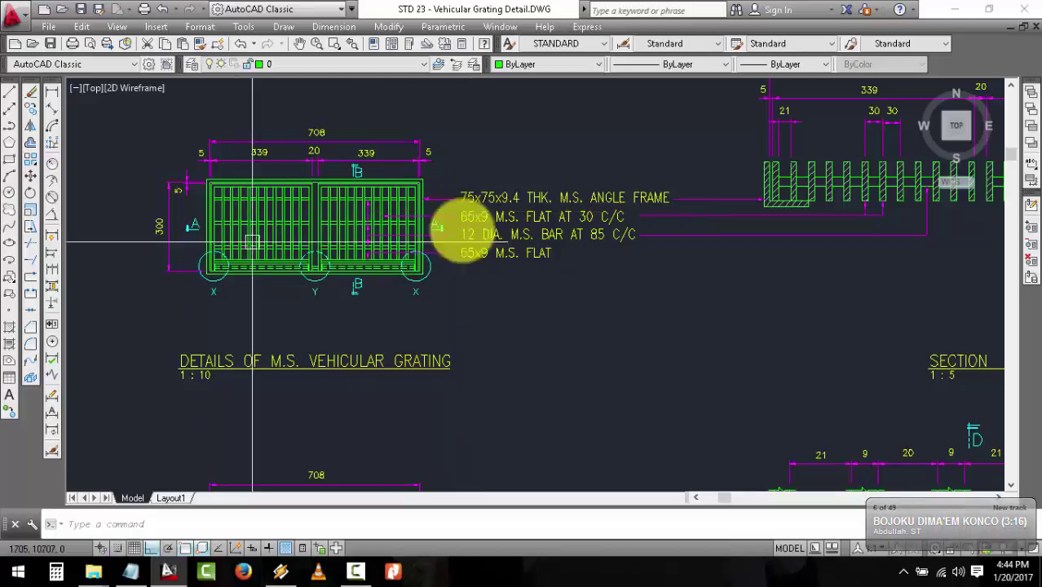
scroll(534, 291, "down", 1)
scroll(419, 326, "up", 2)
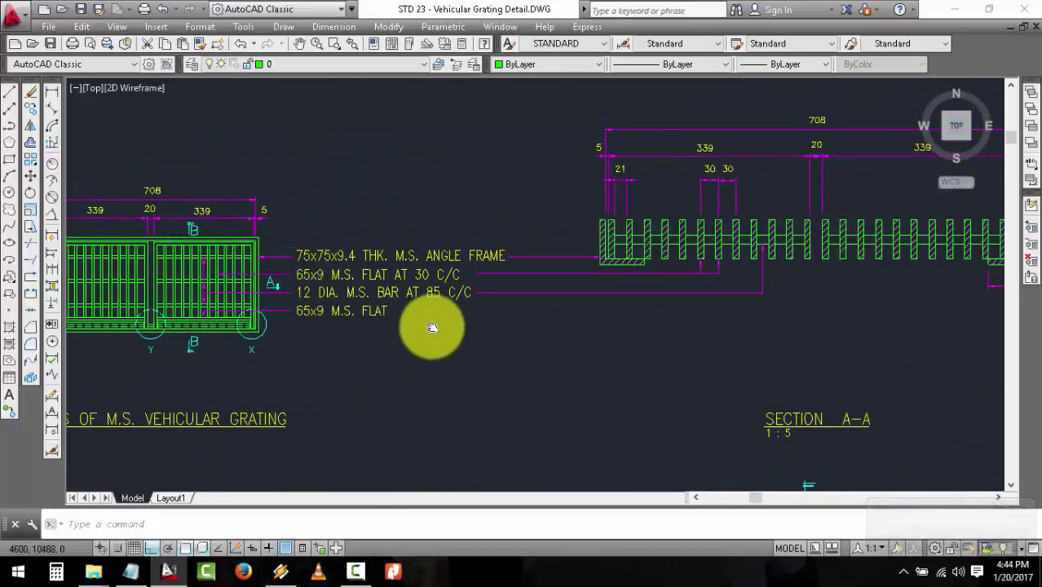
scroll(375, 257, "down", 1)
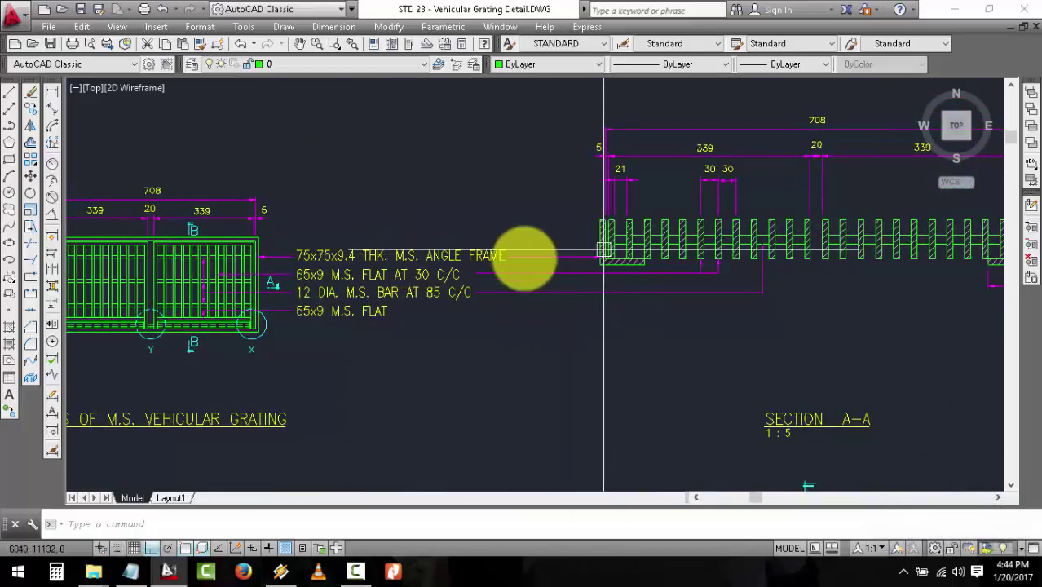
scroll(571, 261, "down", 2)
scroll(571, 265, "down", 1)
scroll(569, 277, "up", 1)
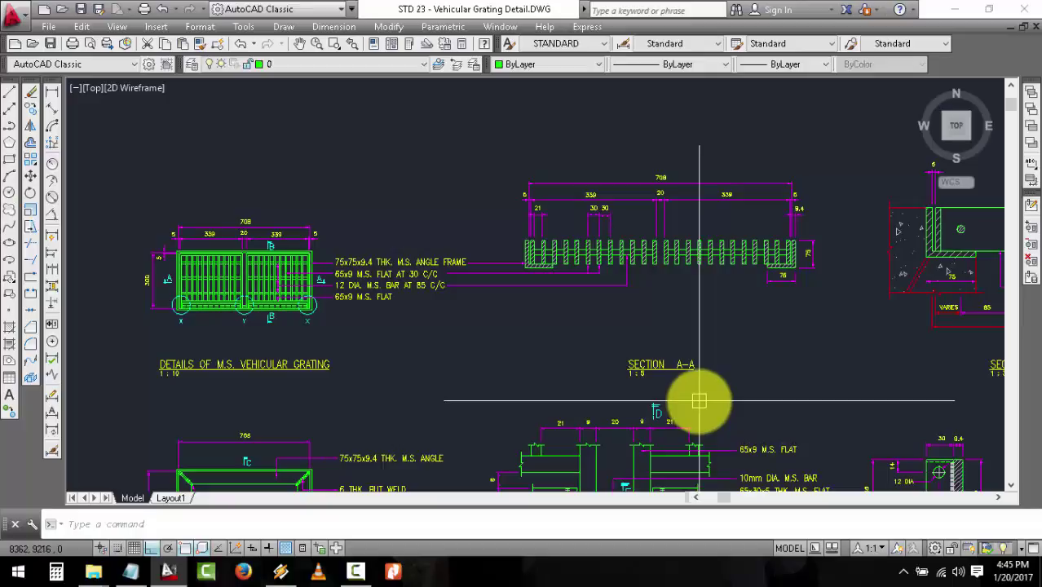
Pan past Section B-B and the NOTES block down to Sections D-D and E-E at 1:2.
middle_click_drag(732, 391, 576, 390)
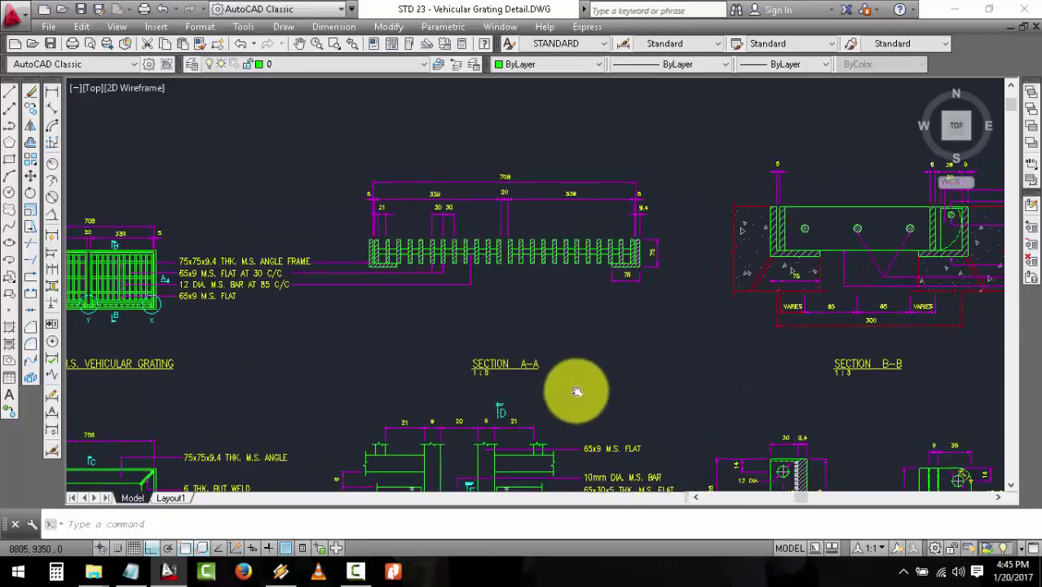
mouse_move(645, 388)
middle_mouse_down()
mouse_move(546, 391)
mouse_move(497, 363)
mouse_move(319, 365)
middle_mouse_up()
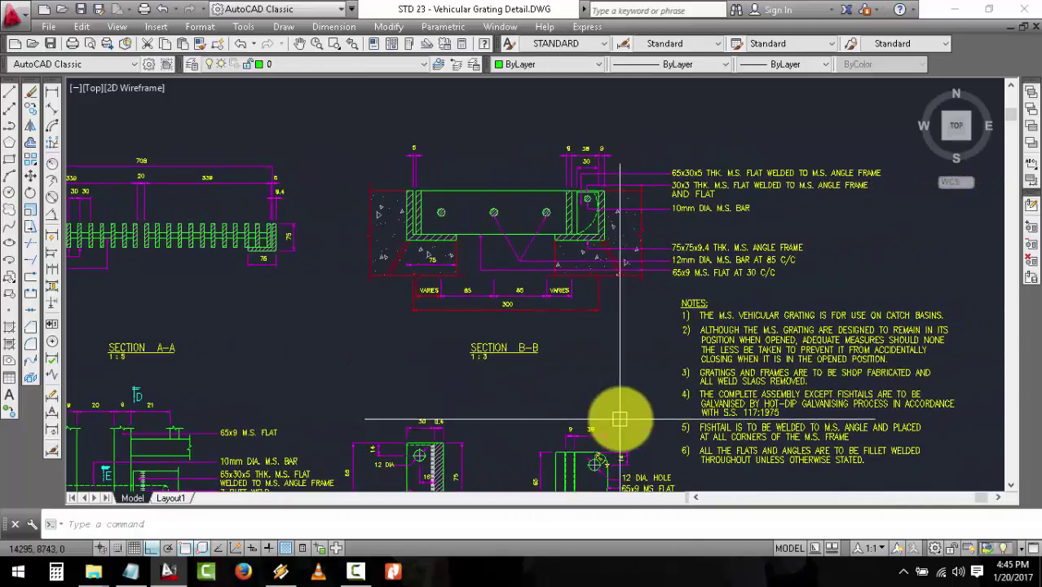
middle_click_drag(943, 410, 910, 383)
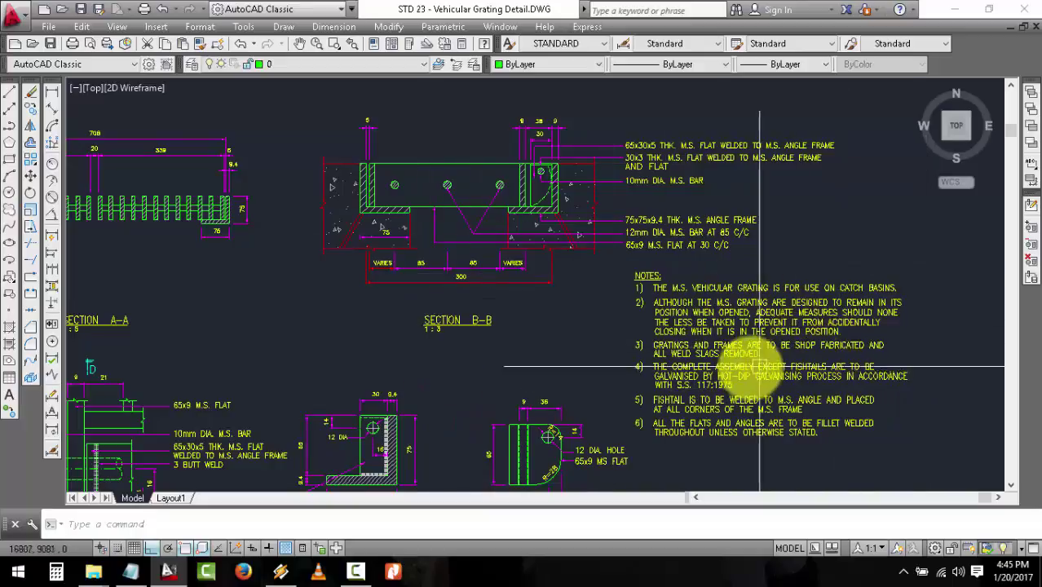
mouse_move(760, 367)
middle_mouse_down()
mouse_move(762, 347)
mouse_move(825, 298)
mouse_move(883, 291)
middle_mouse_up()
mouse_move(645, 351)
middle_mouse_down()
mouse_move(767, 296)
mouse_move(773, 242)
mouse_move(745, 214)
middle_mouse_up()
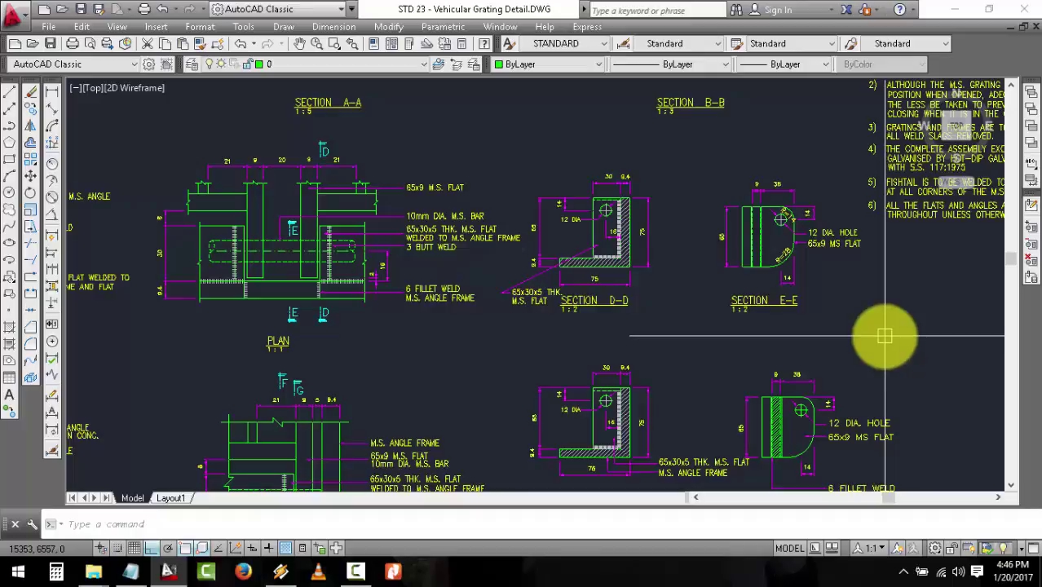
Zoom into Sections D-D and E-E and the adjacent notes text.
scroll(884, 334, "up", 2)
scroll(856, 360, "up", 1)
scroll(884, 251, "up", 1)
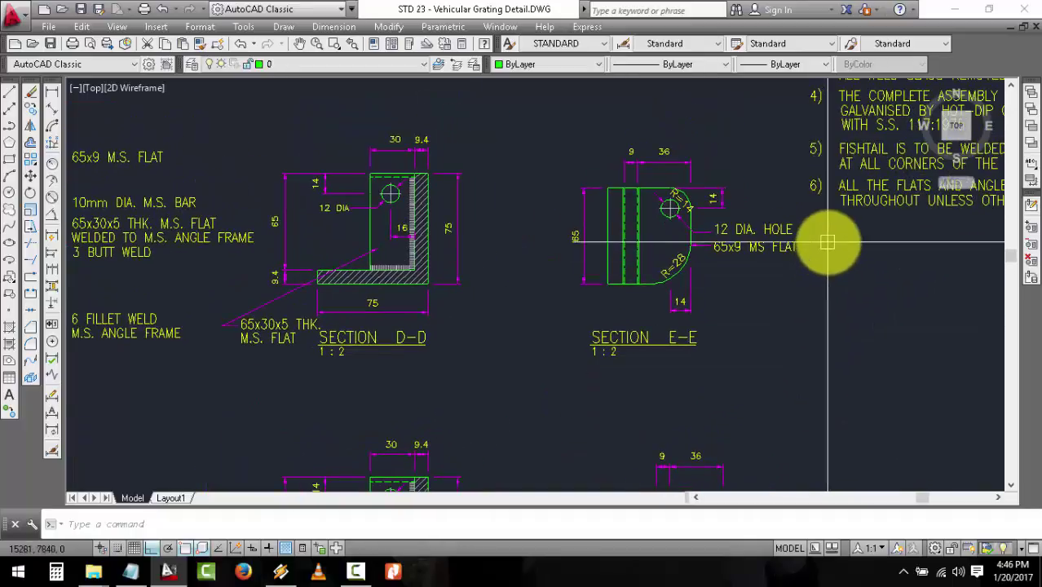
scroll(832, 322, "up", 2)
middle_click_drag(832, 323, 816, 366)
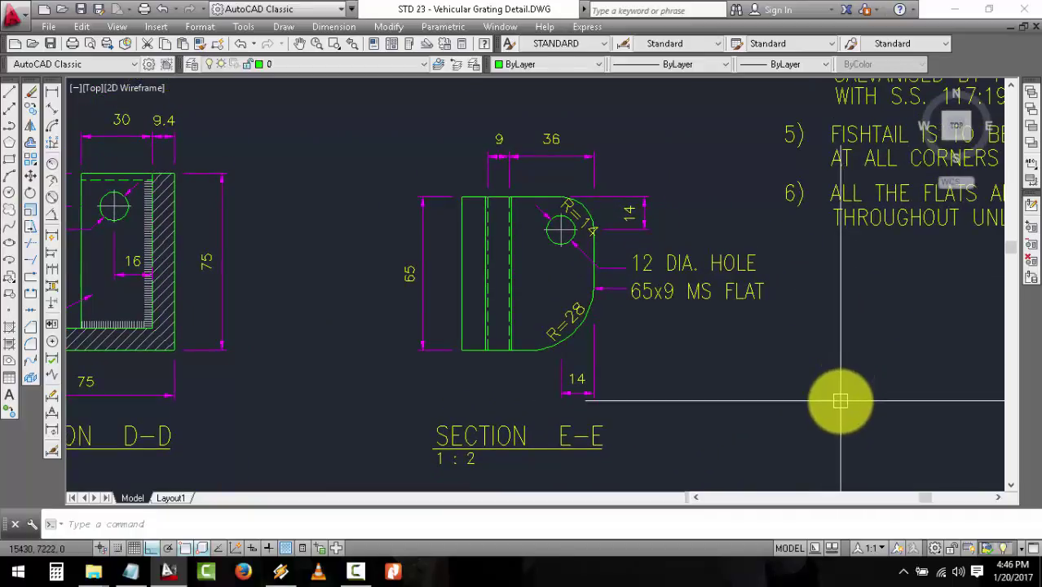
middle_click_drag(586, 415, 867, 395)
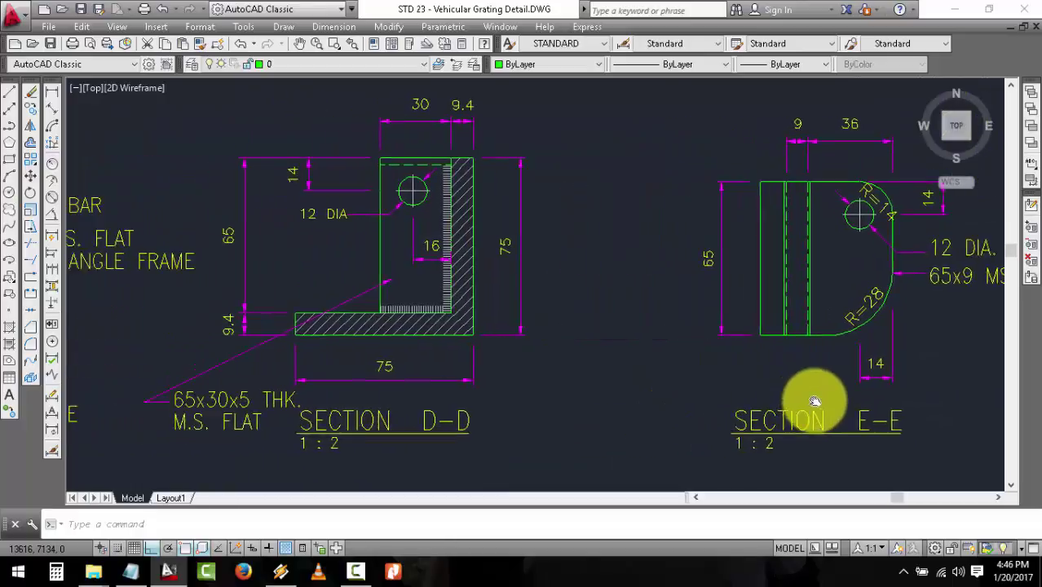
middle_click_drag(716, 418, 748, 420)
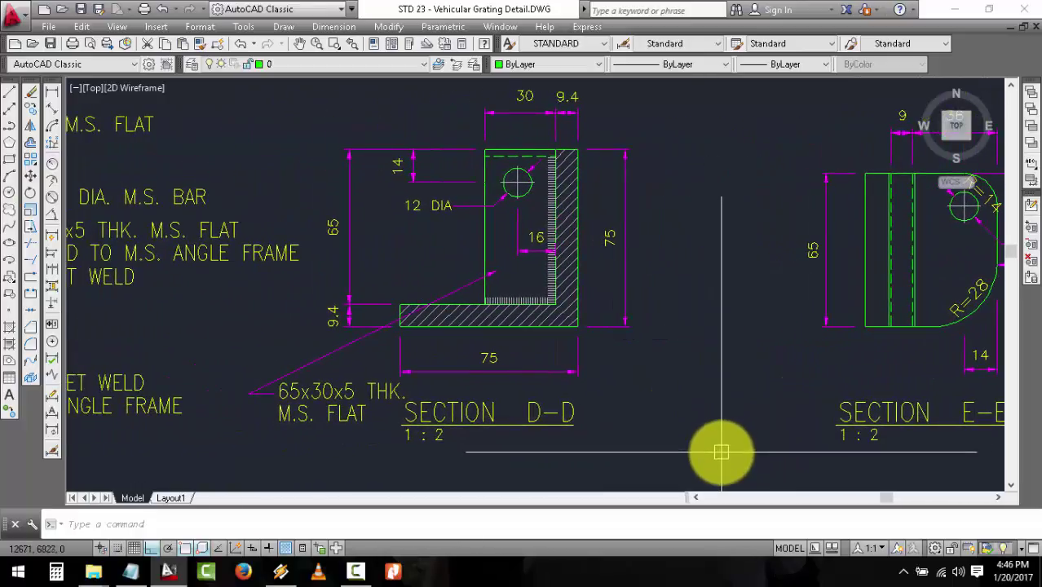
mouse_move(721, 453)
middle_mouse_down()
mouse_move(729, 460)
mouse_move(458, 349)
mouse_move(605, 389)
middle_mouse_up()
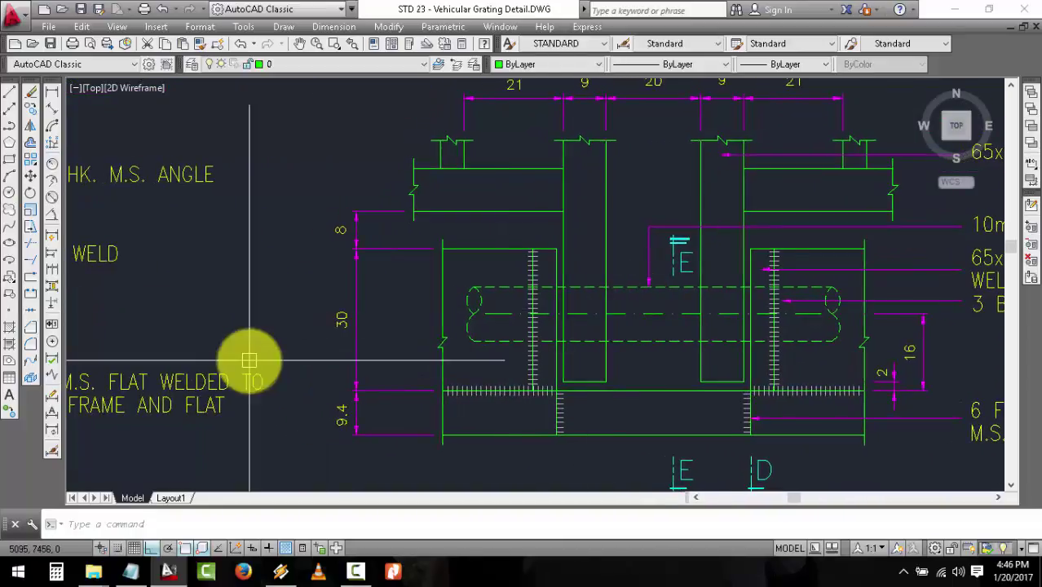
Bring the M.S. angle frame plan and Detail X plan with Section F-F into view.
middle_click_drag(251, 360, 464, 395)
scroll(245, 408, "down", 2)
mouse_move(245, 408)
middle_mouse_down()
mouse_move(379, 381)
mouse_move(326, 205)
middle_mouse_up()
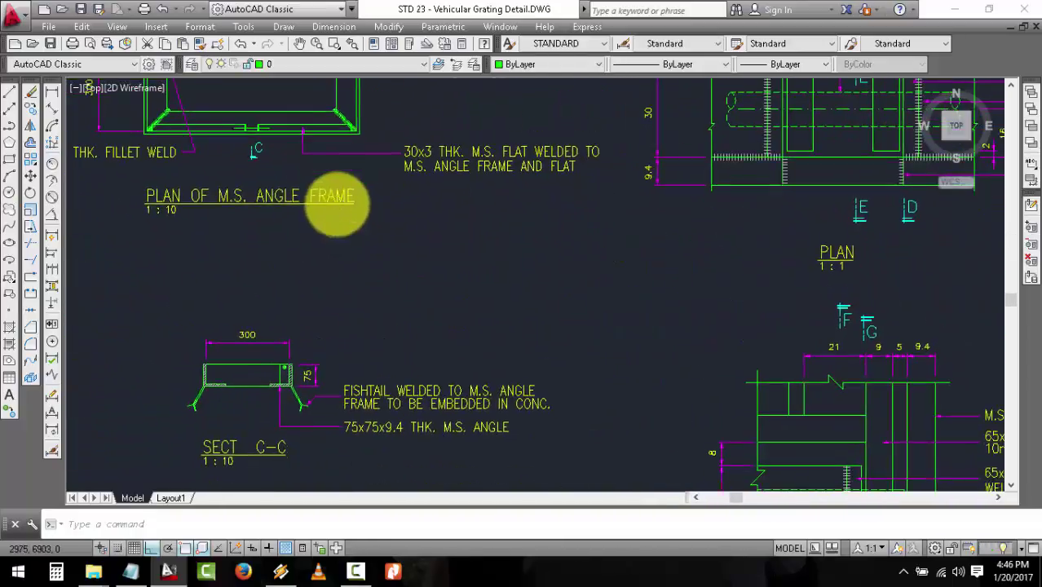
middle_click_drag(652, 367, 559, 326)
middle_click_drag(627, 440, 430, 365)
middle_click_drag(575, 391, 517, 395)
Centre Section G-G in the view.
scroll(517, 397, "up", 4)
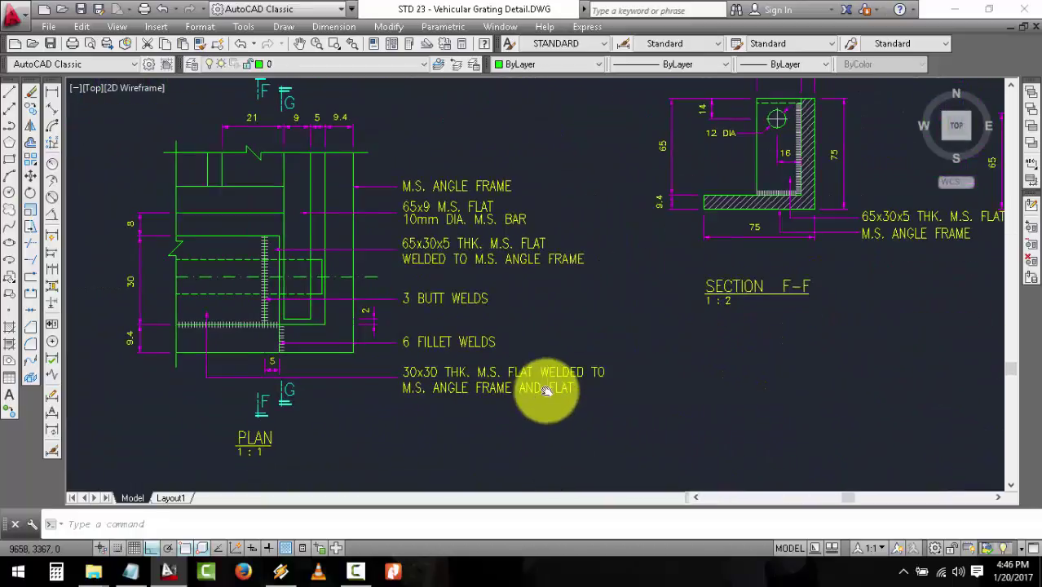
scroll(542, 391, "down", 1)
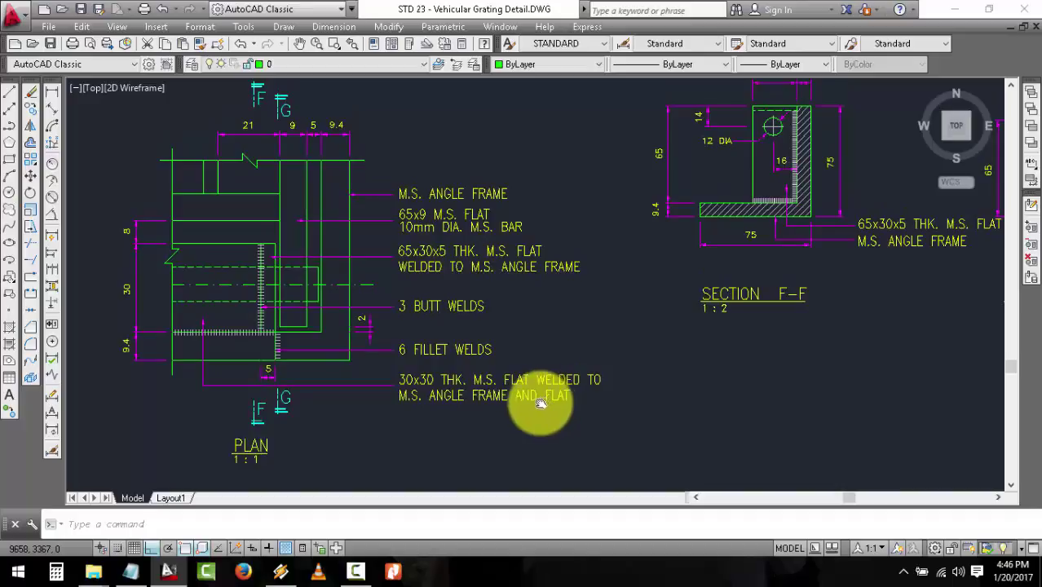
middle_click_drag(544, 399, 279, 445)
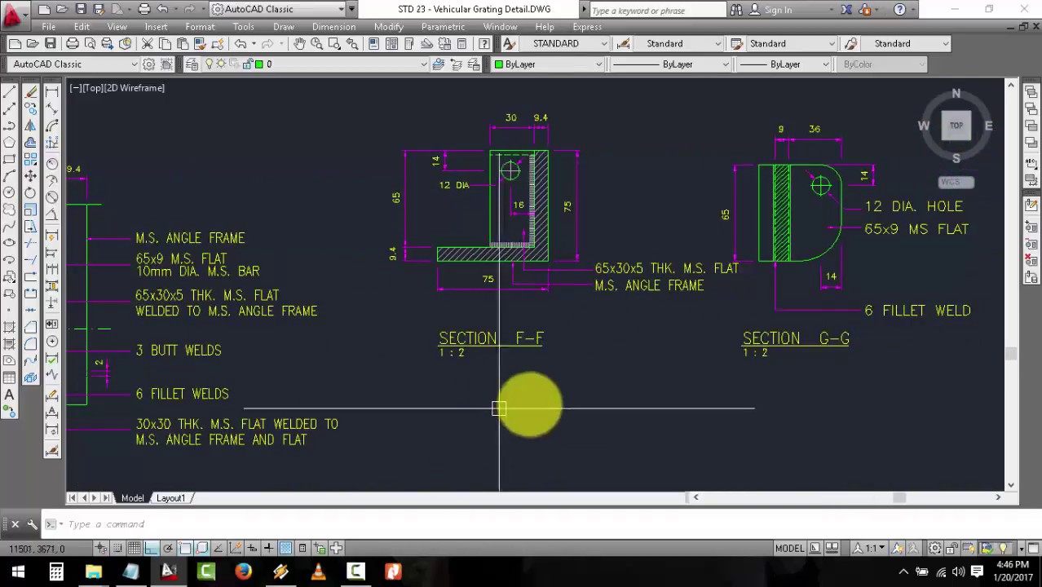
middle_click_drag(522, 408, 441, 423)
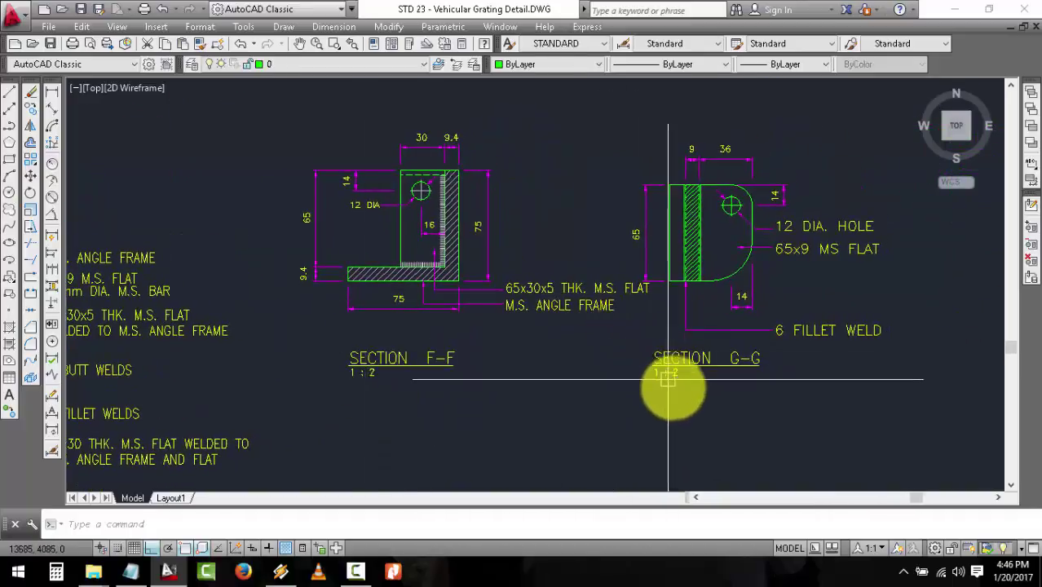
middle_click_drag(667, 389, 582, 410)
Zoom out to show the entire vehicular grating sheet with its six notes.
scroll(651, 265, "down", 5)
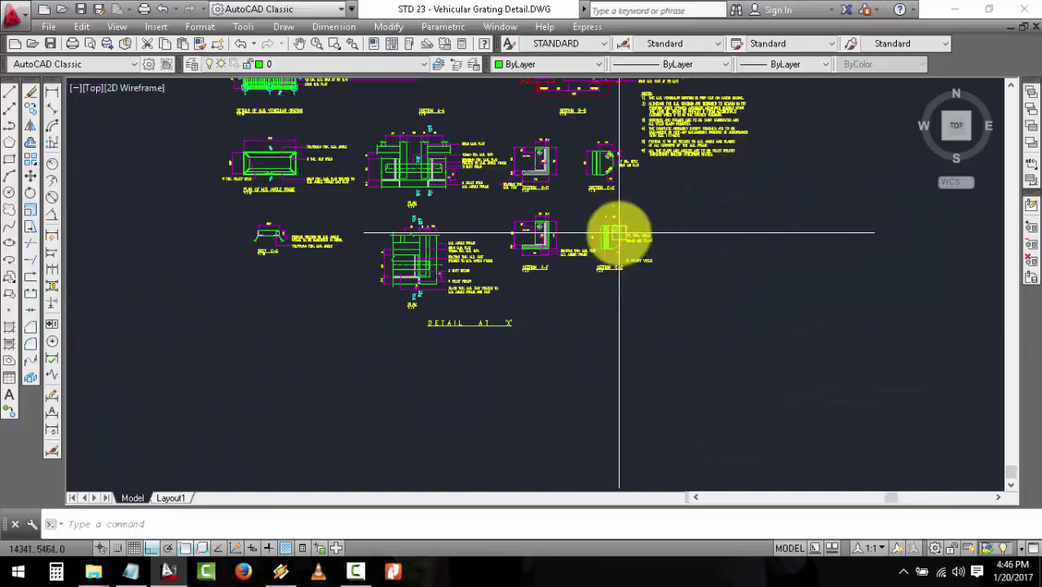
scroll(458, 396, "up", 3)
scroll(460, 382, "down", 3)
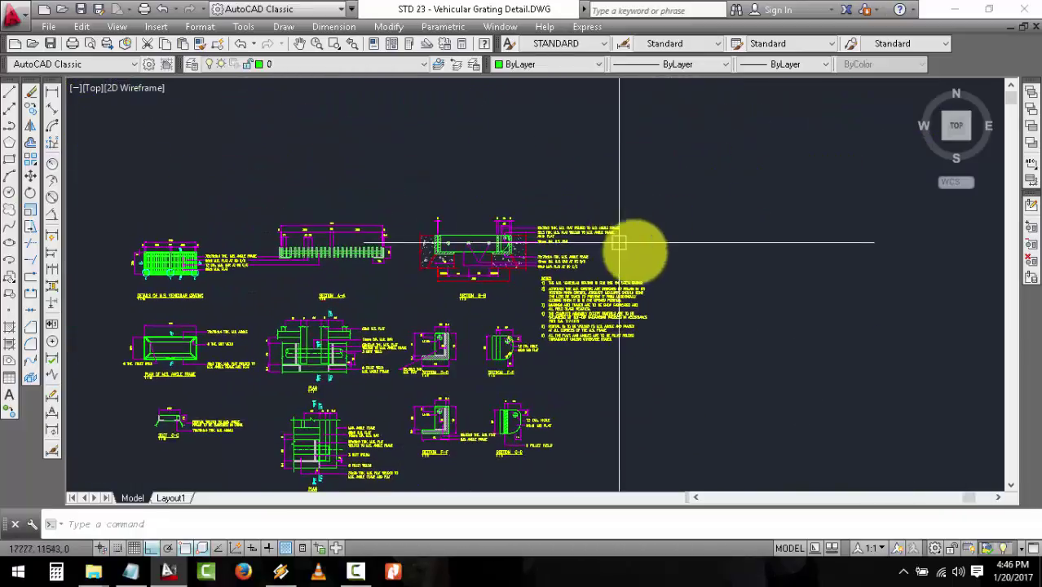
scroll(611, 269, "up", 4)
scroll(619, 326, "up", 1)
scroll(656, 351, "up", 1)
Frame the NOTES block beside Section B-B to read the general notes.
middle_click_drag(663, 347, 679, 342)
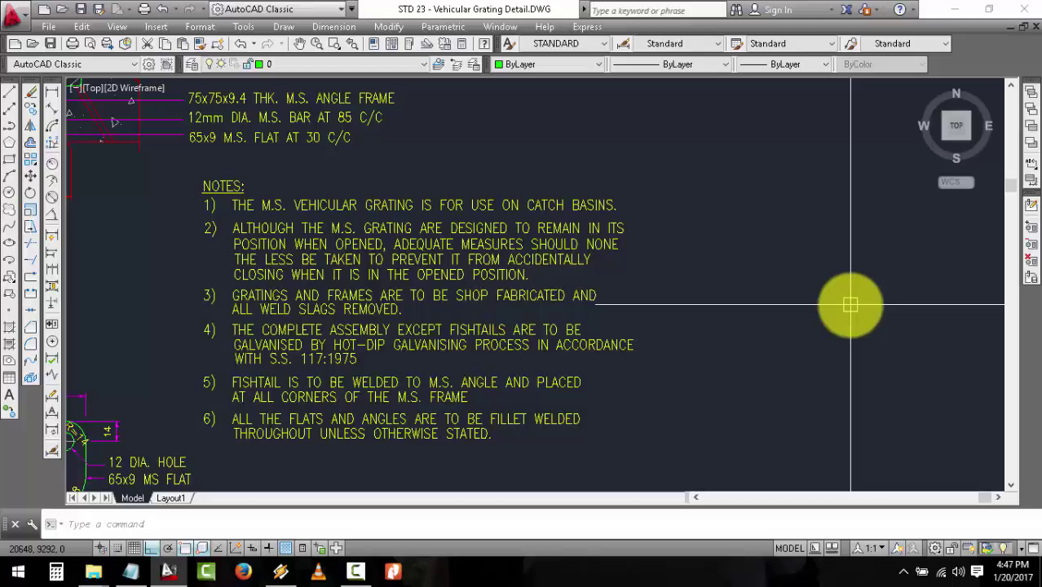
mouse_move(891, 321)
middle_mouse_down()
mouse_move(1039, 306)
mouse_move(1019, 232)
middle_mouse_up()
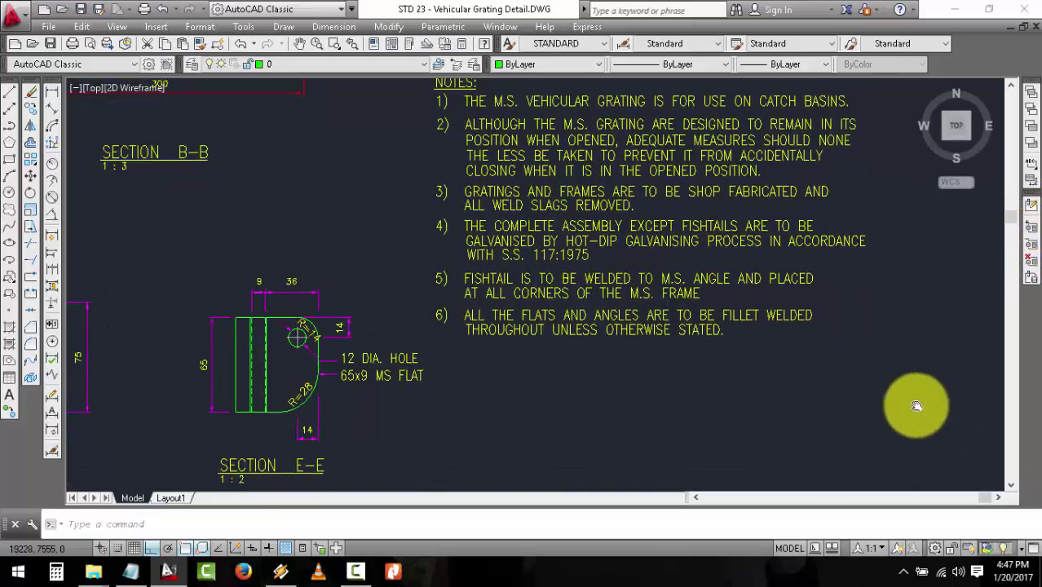
middle_click_drag(918, 406, 917, 400)
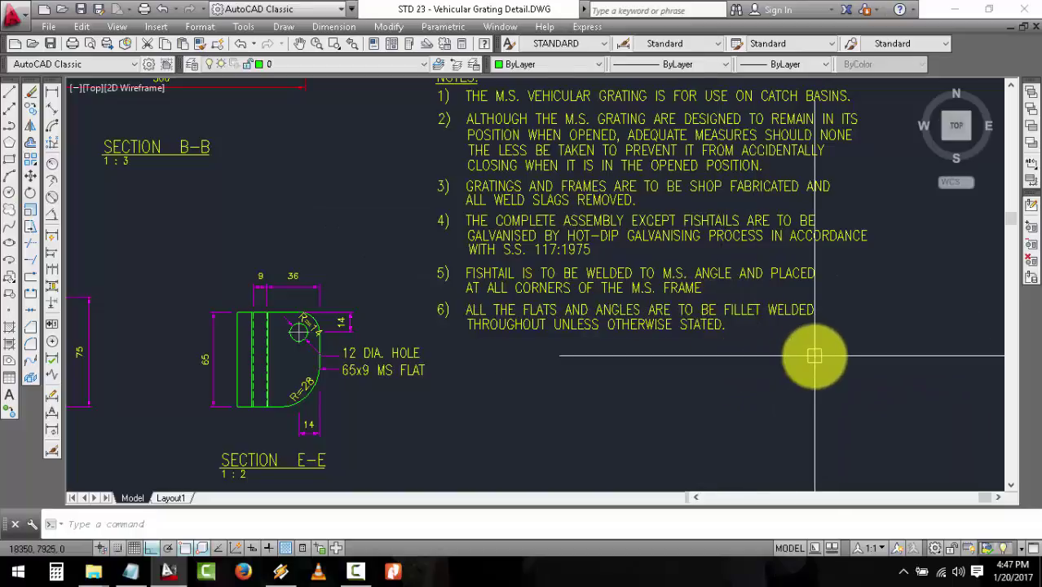
middle_click_drag(814, 348, 767, 391)
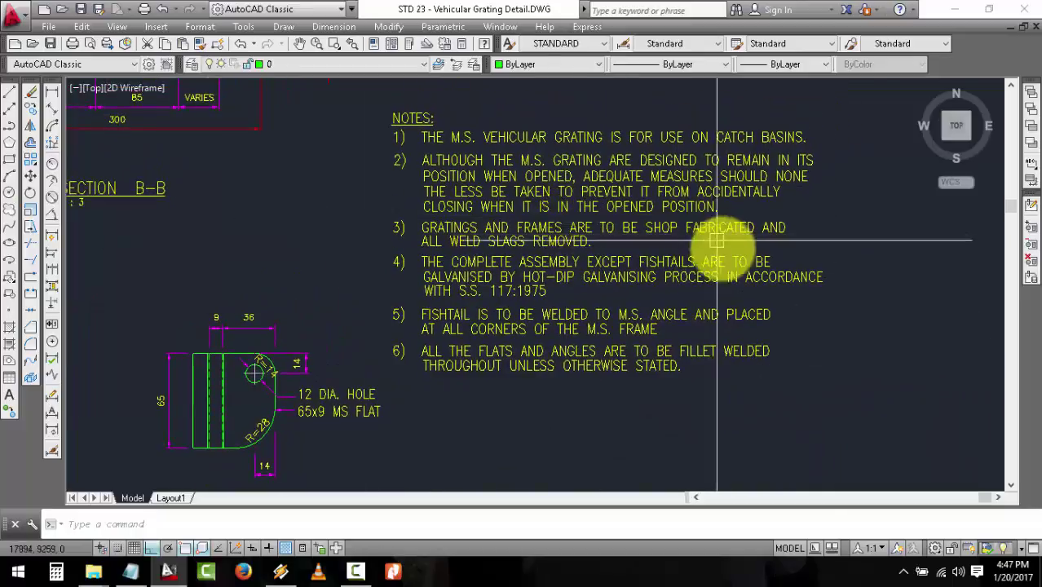
middle_click_drag(609, 383, 600, 336)
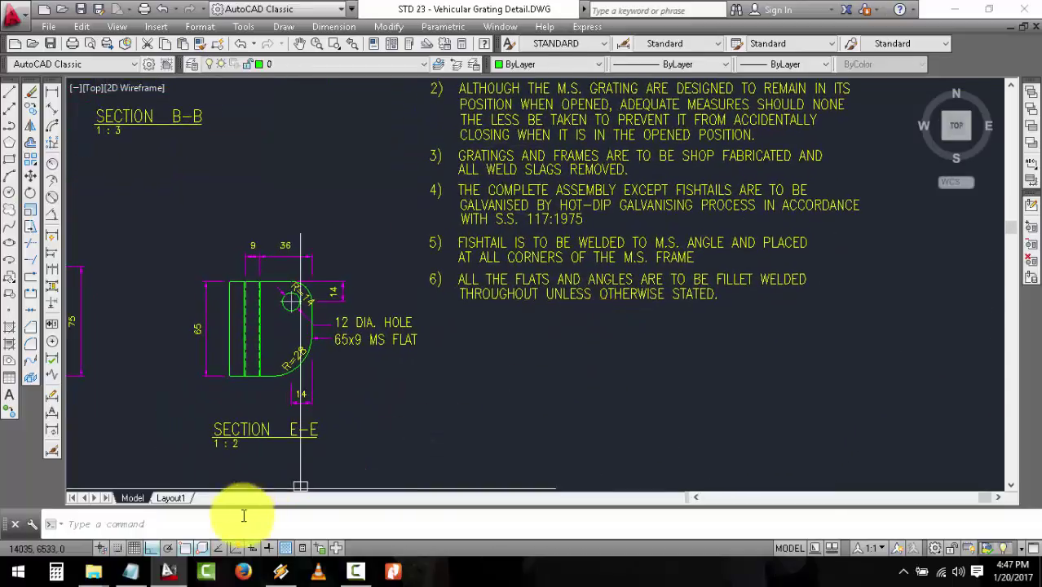
Reread from note 1, then pan to Section G-G's 6 fillet weld on the 65x9 MS flat.
mouse_move(906, 314)
middle_mouse_down()
mouse_move(855, 409)
mouse_move(860, 392)
middle_mouse_up()
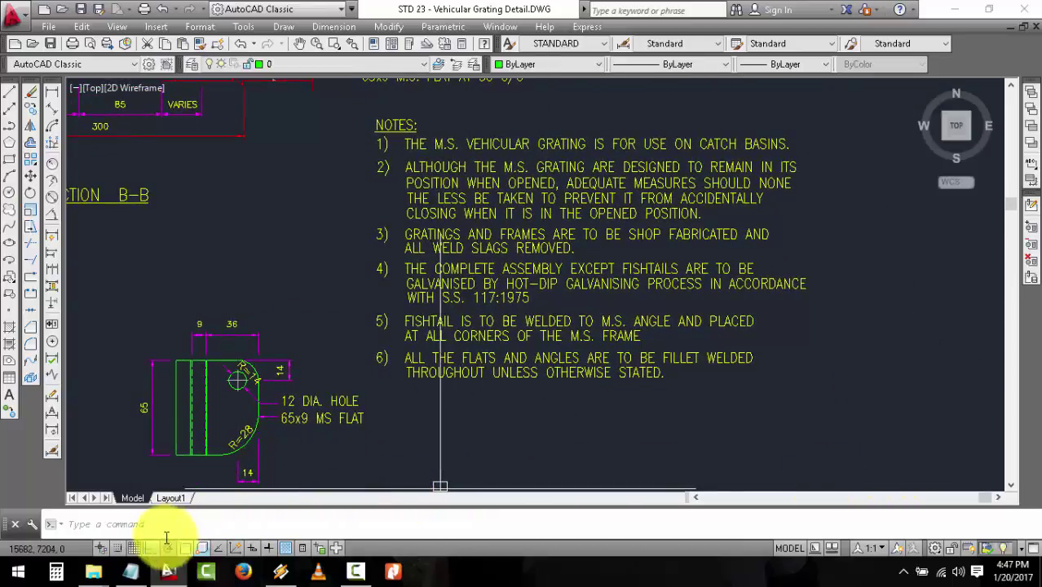
middle_click_drag(624, 419, 664, 383)
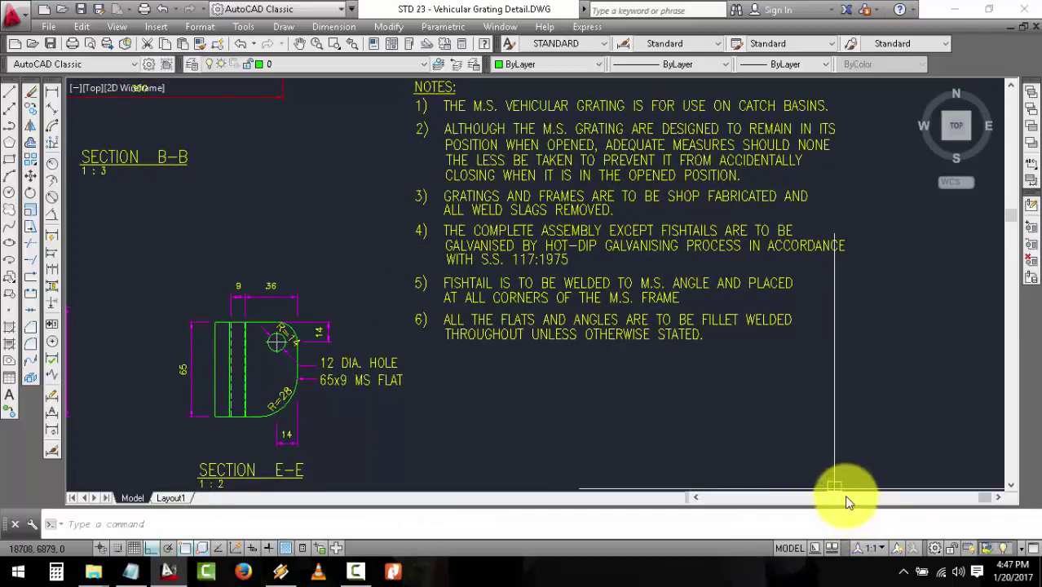
middle_click_drag(774, 449, 789, 449)
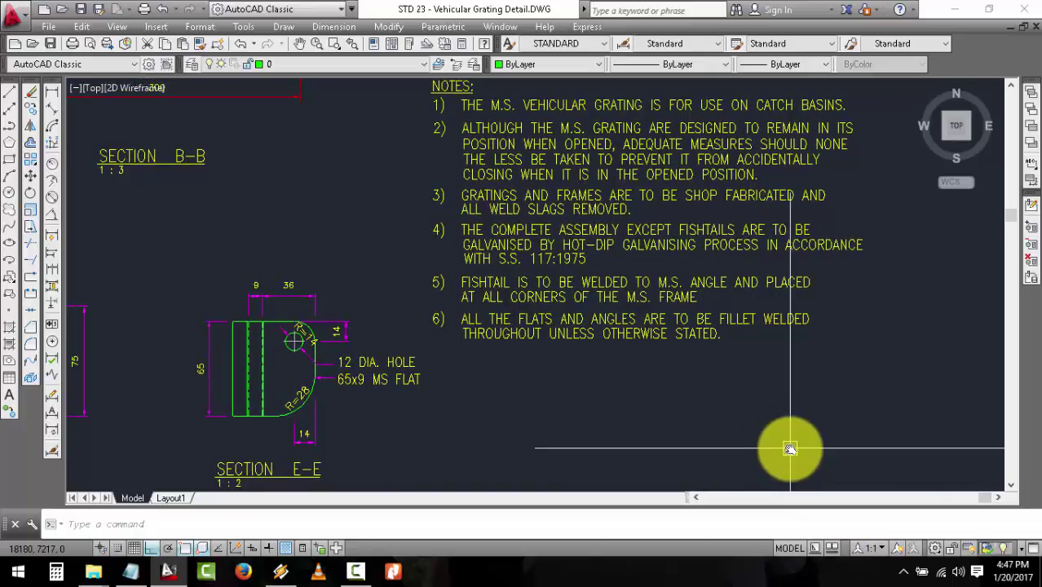
mouse_move(519, 427)
middle_mouse_down()
mouse_move(566, 409)
mouse_move(609, 104)
mouse_move(796, 96)
middle_mouse_up()
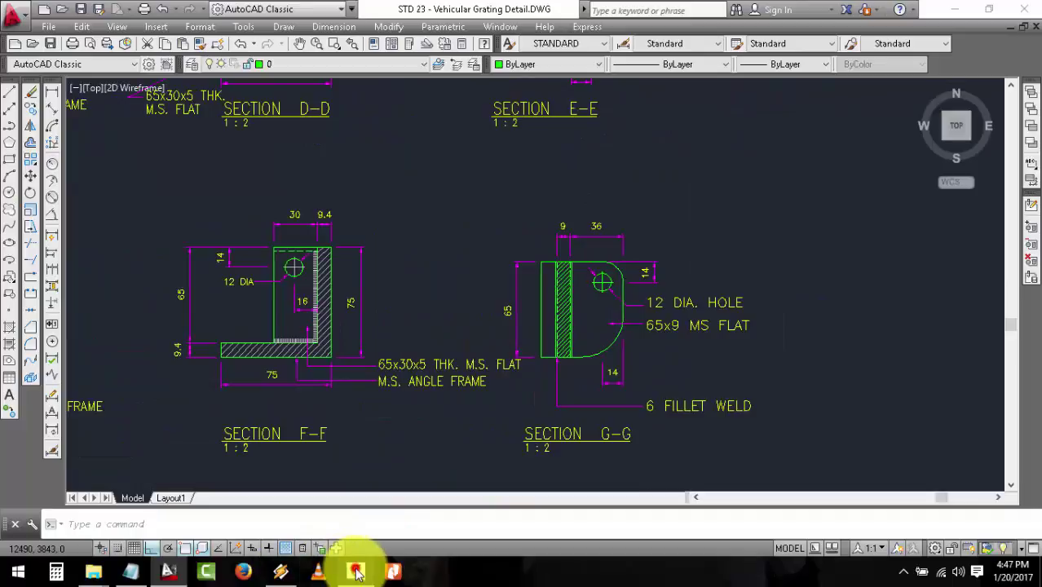
left_click(354, 570)
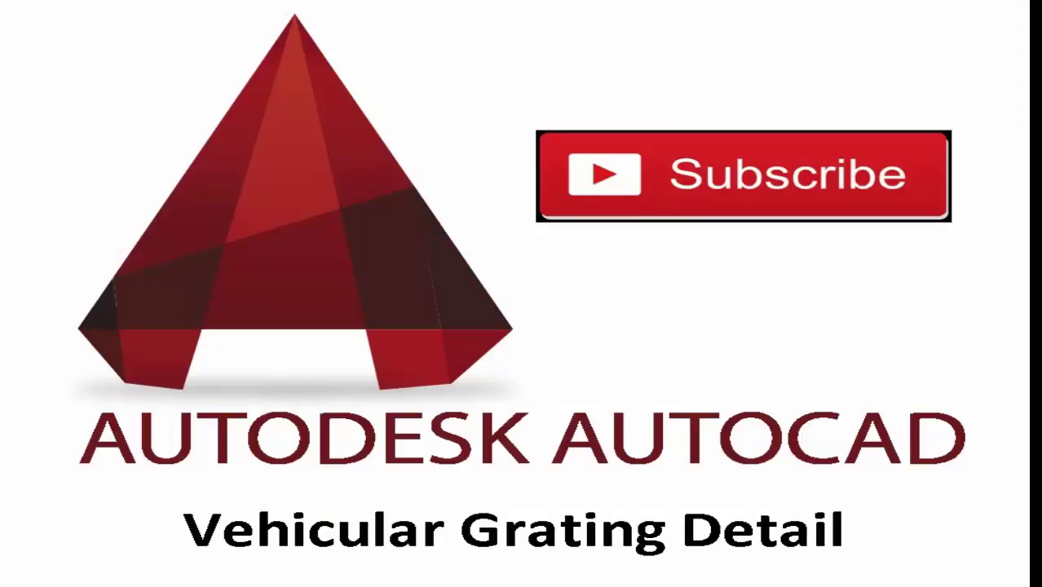